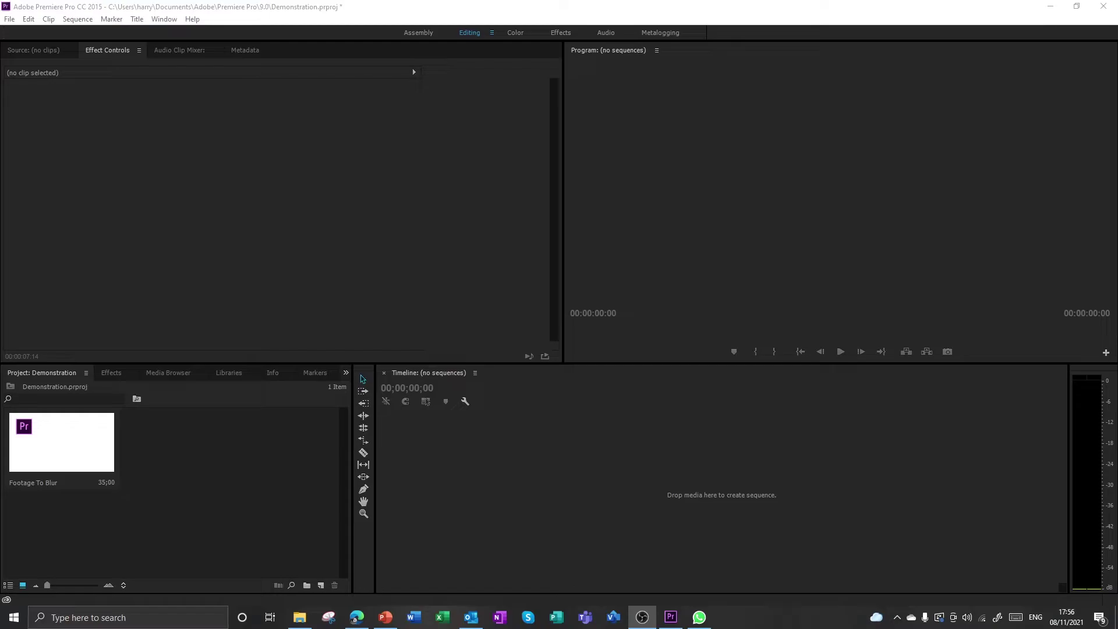
Create a new sequence from the Footage To Blur clip and enlarge the timeline view of it
{"action": "left_click", "coordinate": [185, 524]}
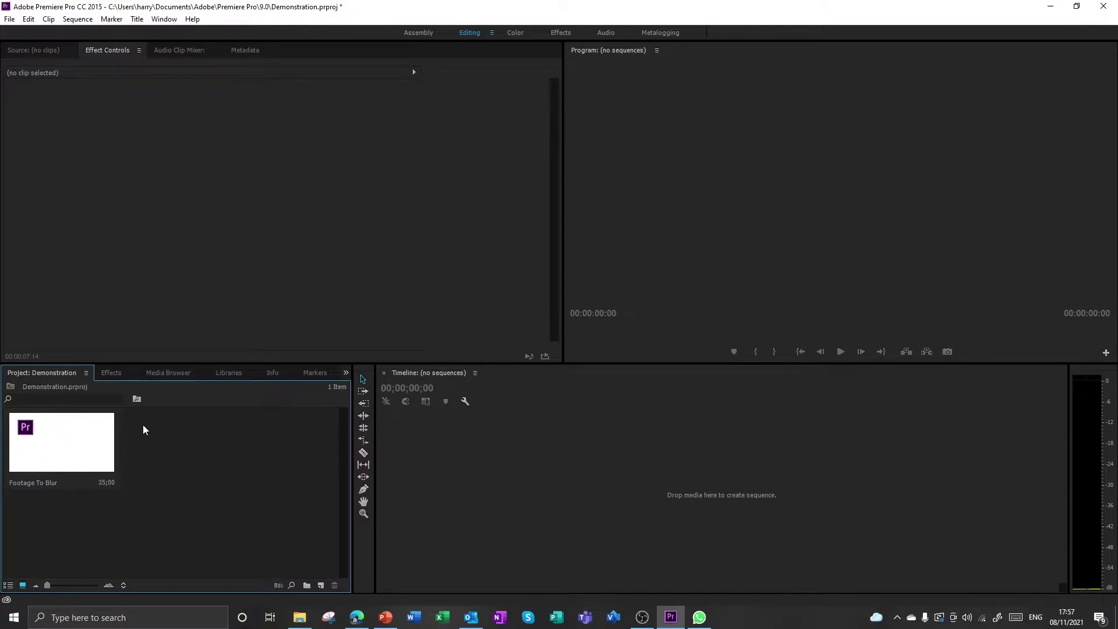
{"action": "left_click_drag", "start_coordinate": [72, 446], "coordinate": [542, 519]}
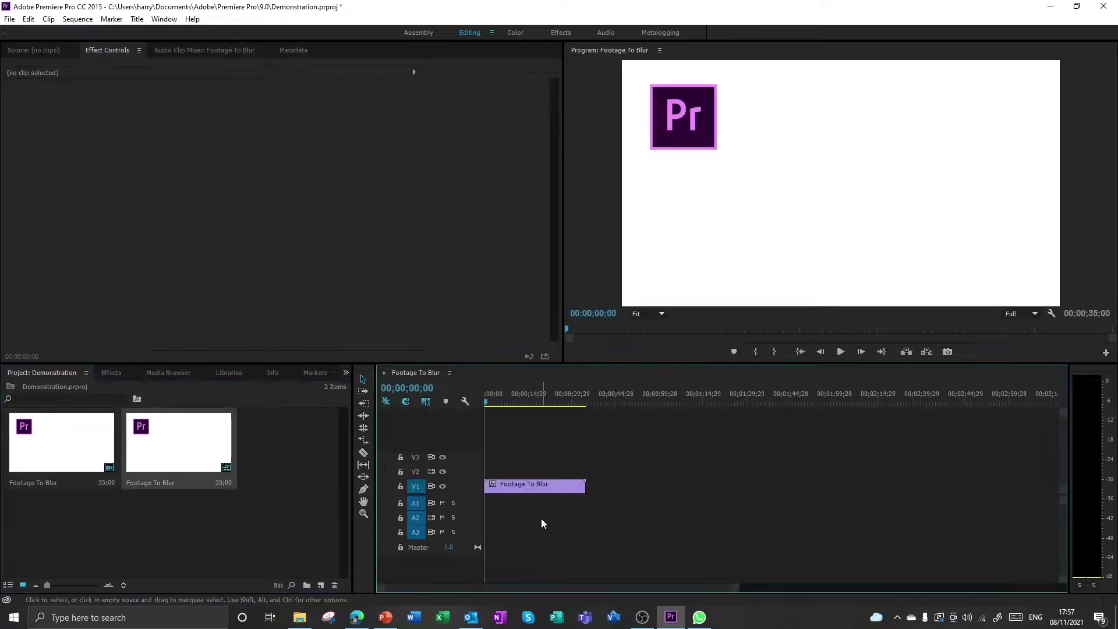
{"action": "left_click_drag", "start_coordinate": [732, 584], "coordinate": [645, 583]}
{"action": "left_click", "coordinate": [626, 490]}
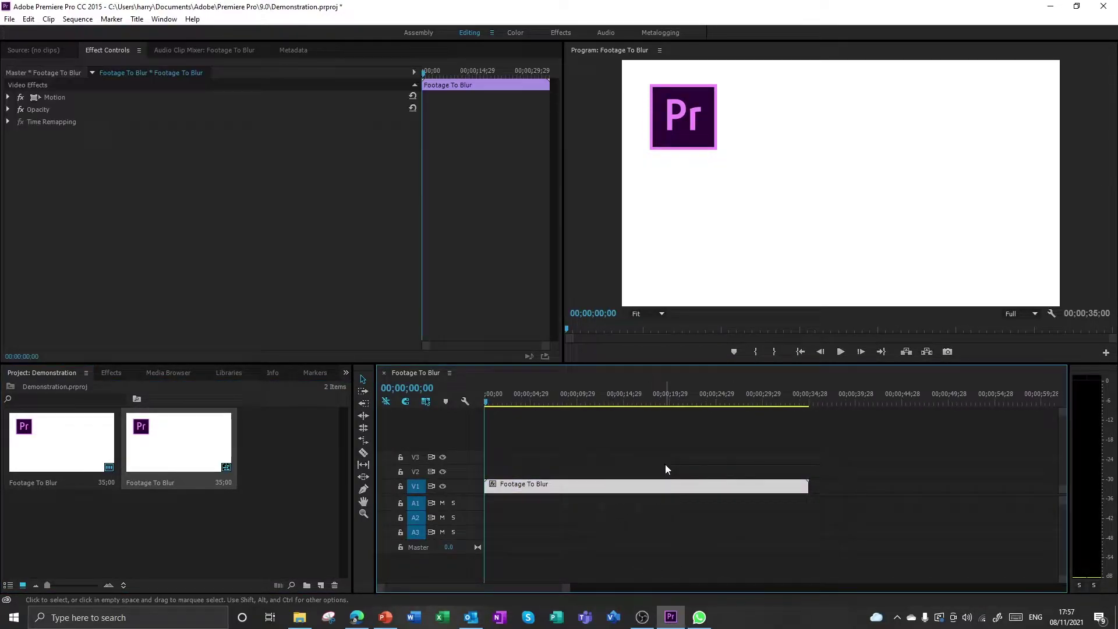
{"action": "left_click", "coordinate": [638, 519]}
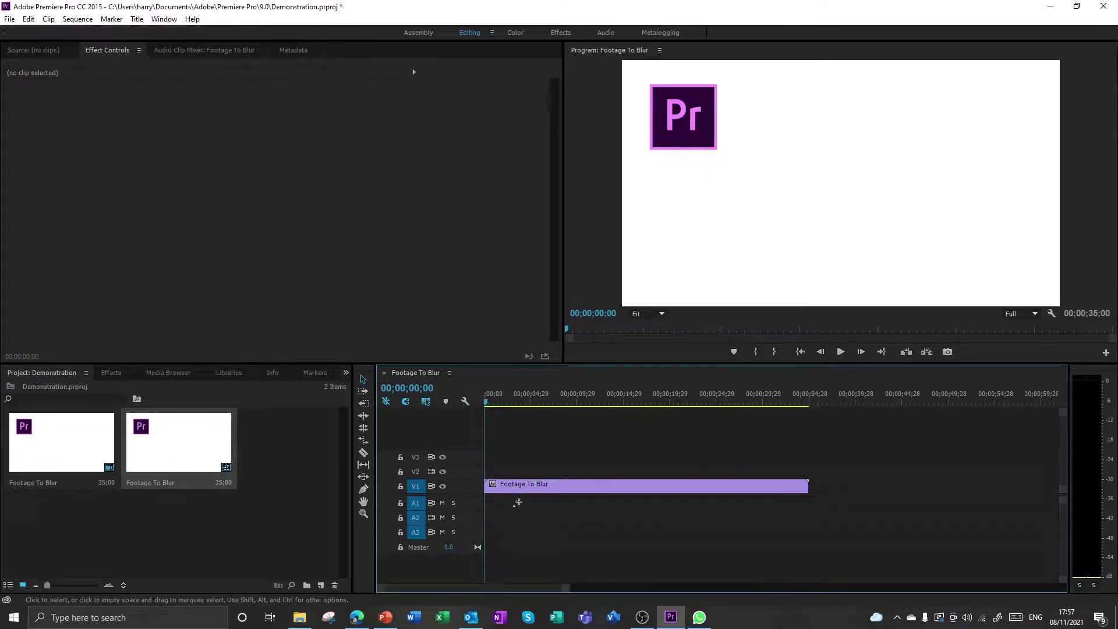
Find the Gaussian Blur video effect by searching for "gaussian" and apply it to the Footage To Blur clip
{"action": "left_click_drag", "start_coordinate": [515, 506], "coordinate": [577, 446]}
{"action": "left_click", "coordinate": [109, 373]}
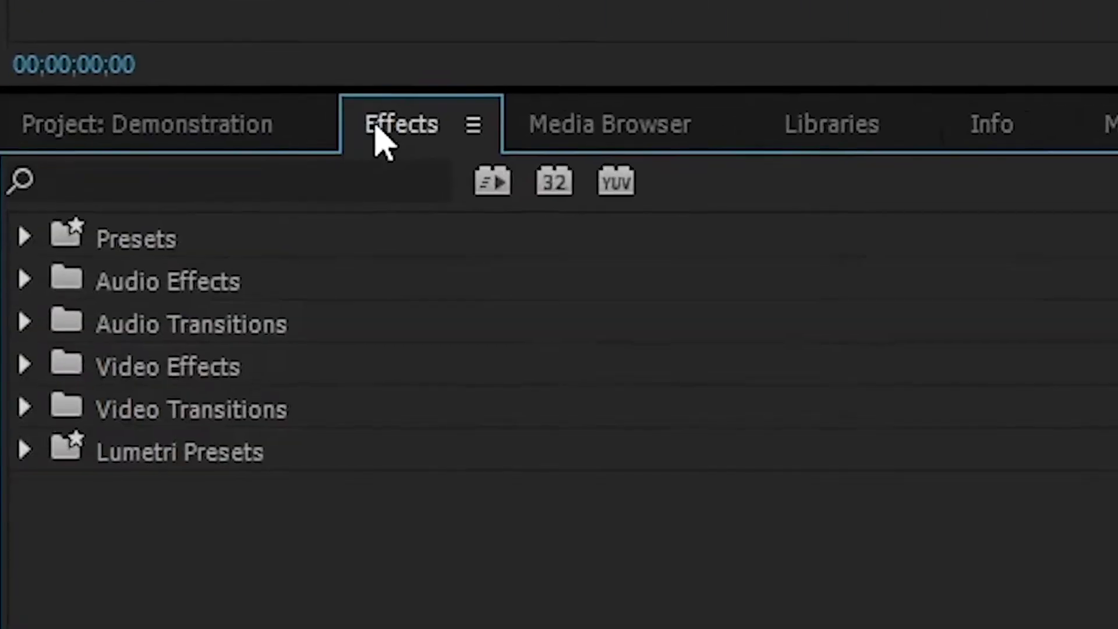
{"action": "left_click", "coordinate": [373, 168]}
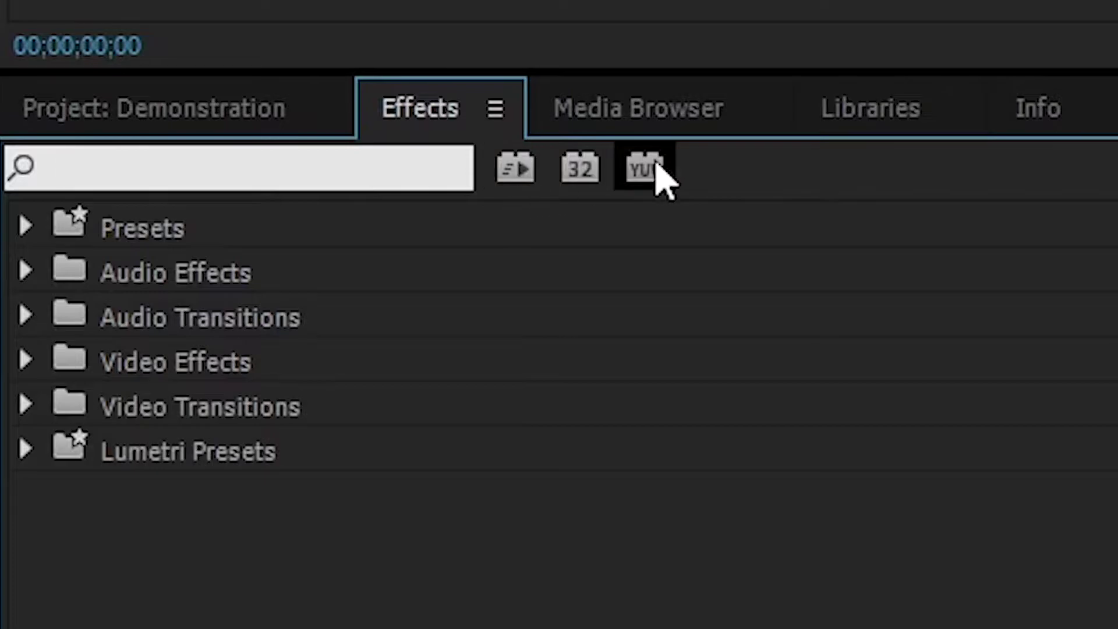
{"action": "type", "text": "gau"}
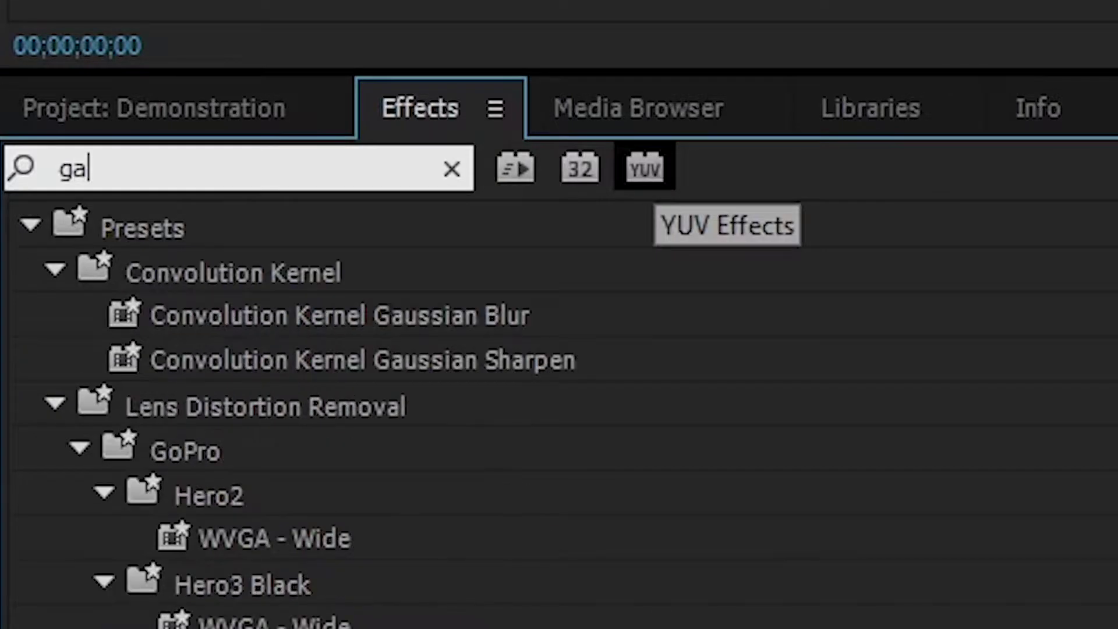
{"action": "type", "text": "ssian"}
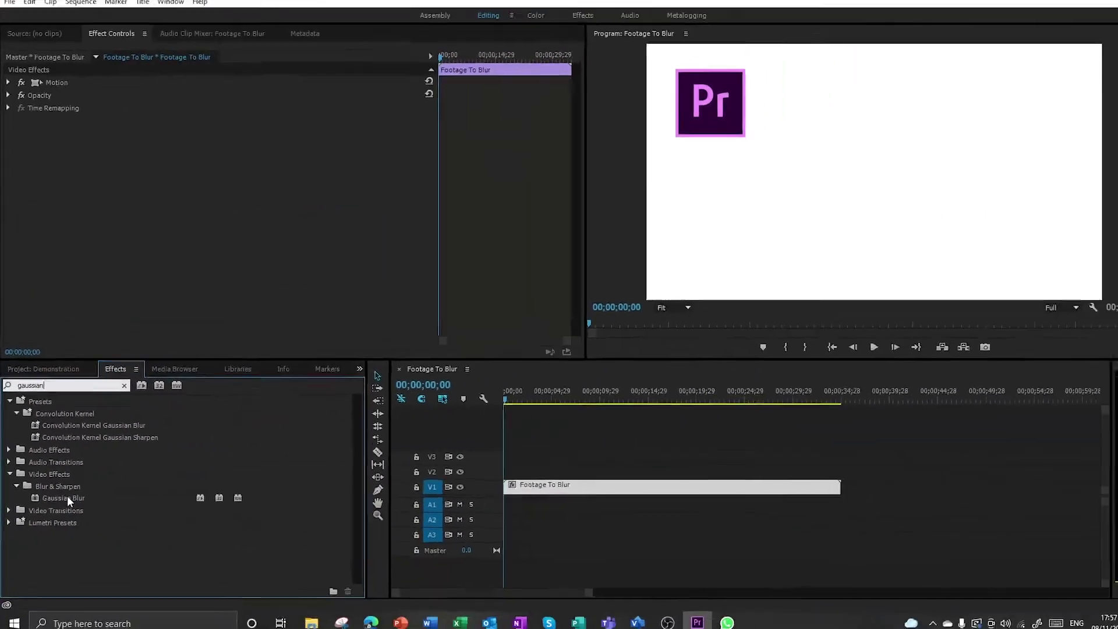
{"action": "left_click_drag", "start_coordinate": [314, 583], "coordinate": [328, 584]}
{"action": "left_click_drag", "start_coordinate": [88, 499], "coordinate": [554, 491]}
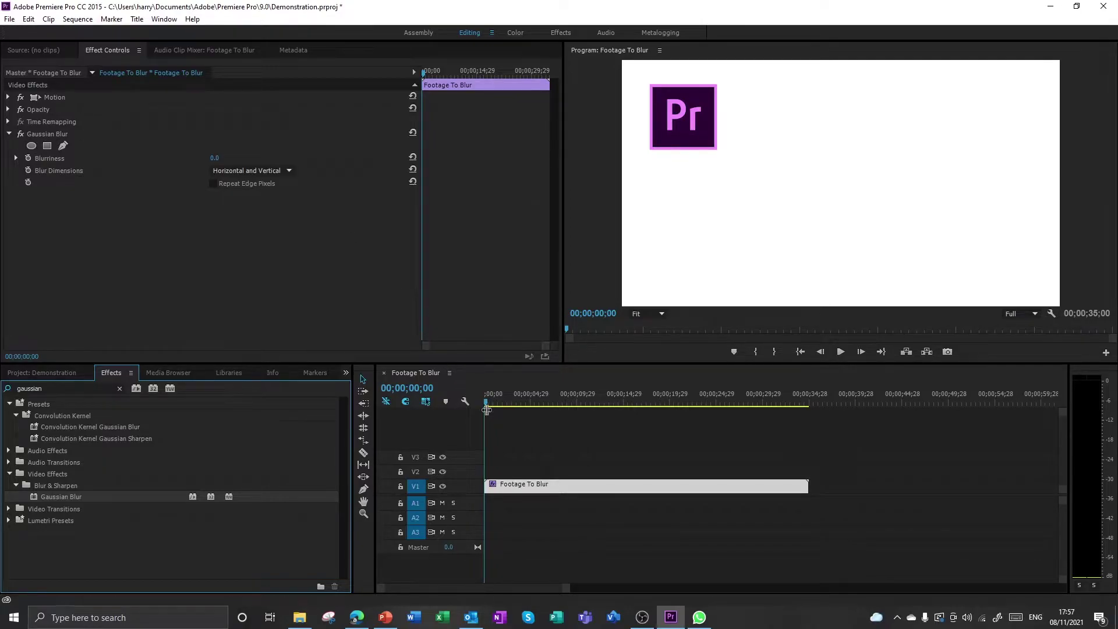
Add a rectangular mask to the Gaussian Blur at the clip's start and fit its corners around the Pr logo
{"action": "mouse_move", "coordinate": [487, 398]}
{"action": "left_mouse_down"}
{"action": "mouse_move", "coordinate": [521, 399]}
{"action": "mouse_move", "coordinate": [472, 404]}
{"action": "left_mouse_up"}
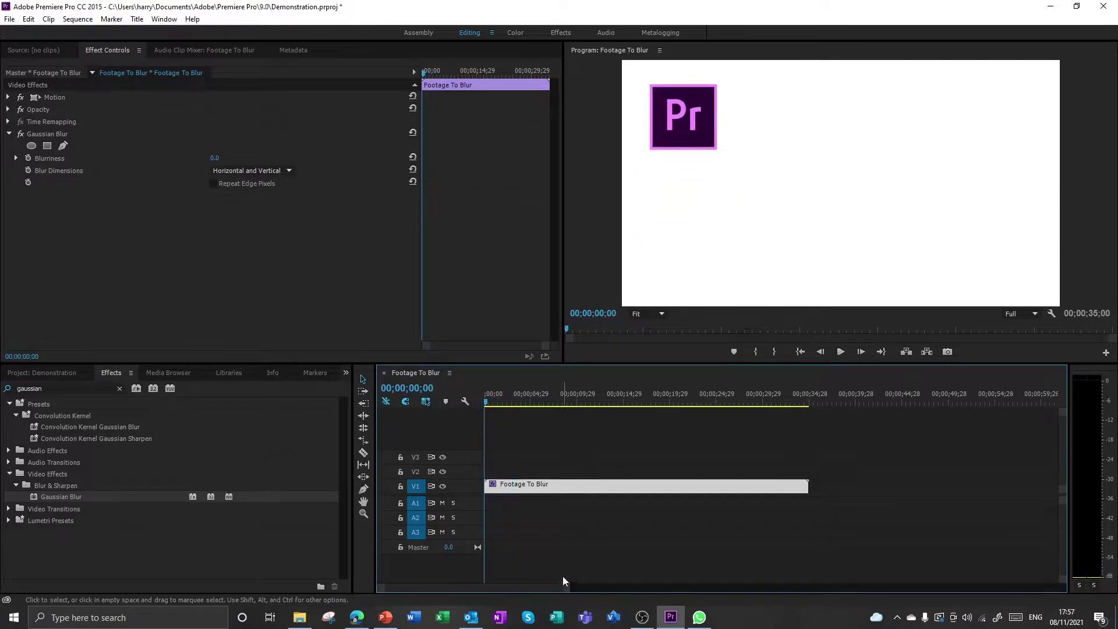
{"action": "left_click_drag", "start_coordinate": [567, 589], "coordinate": [489, 588]}
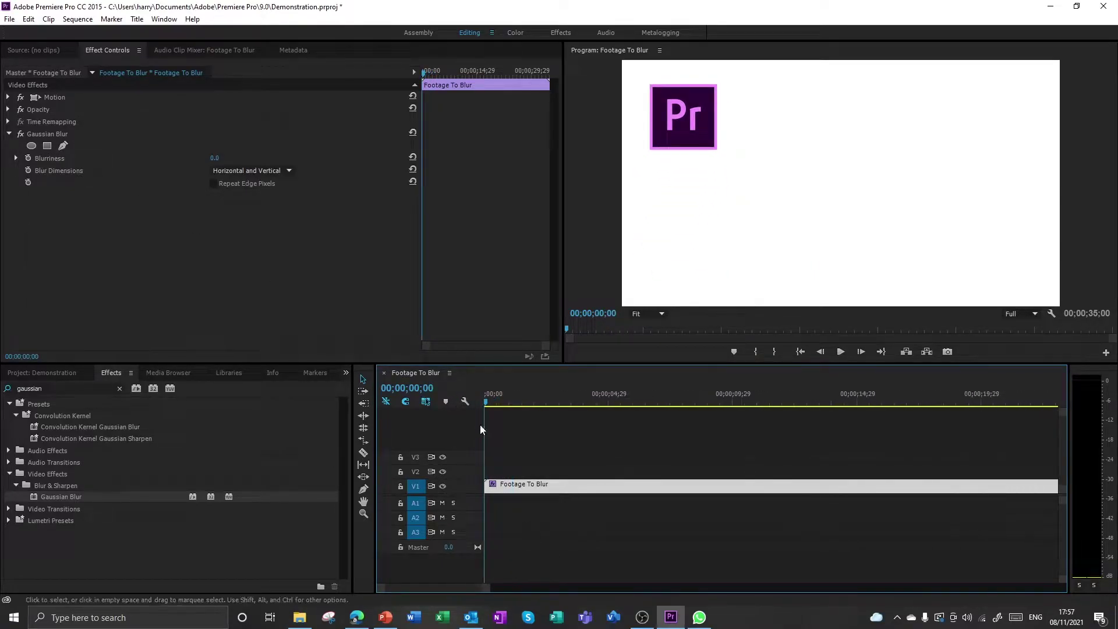
{"action": "left_click", "coordinate": [46, 146]}
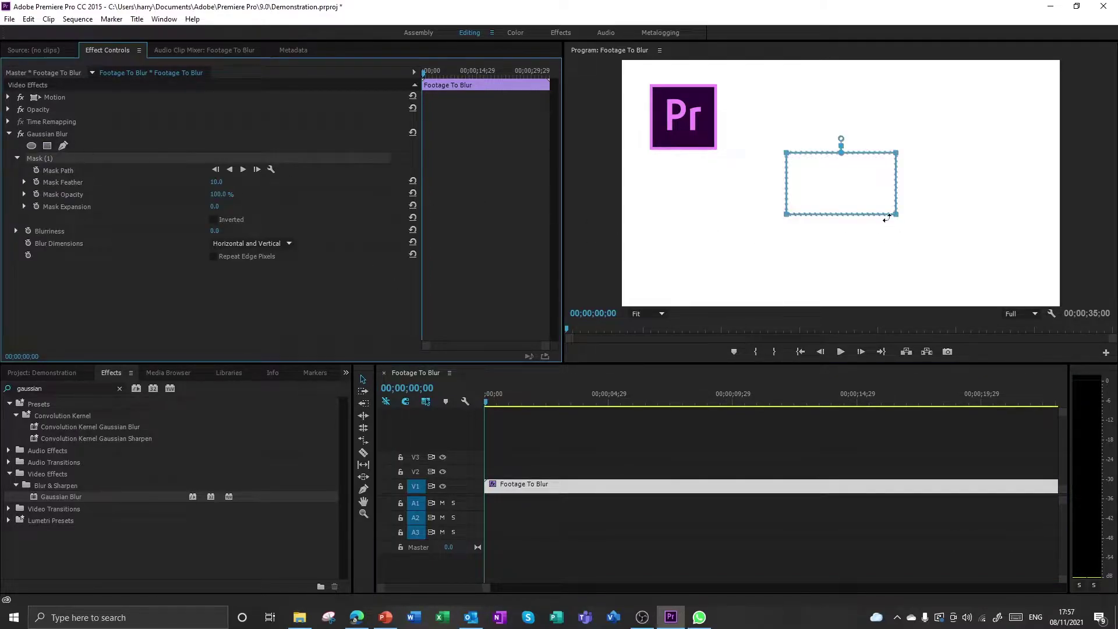
{"action": "left_click_drag", "start_coordinate": [812, 176], "coordinate": [683, 118]}
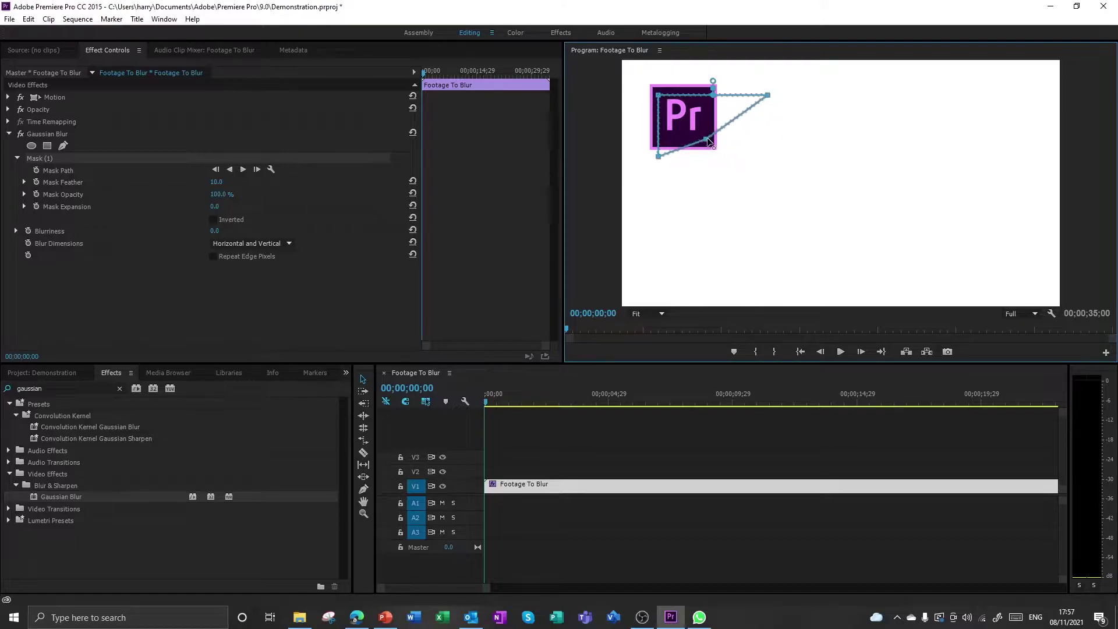
{"action": "left_click_drag", "start_coordinate": [658, 155], "coordinate": [659, 141]}
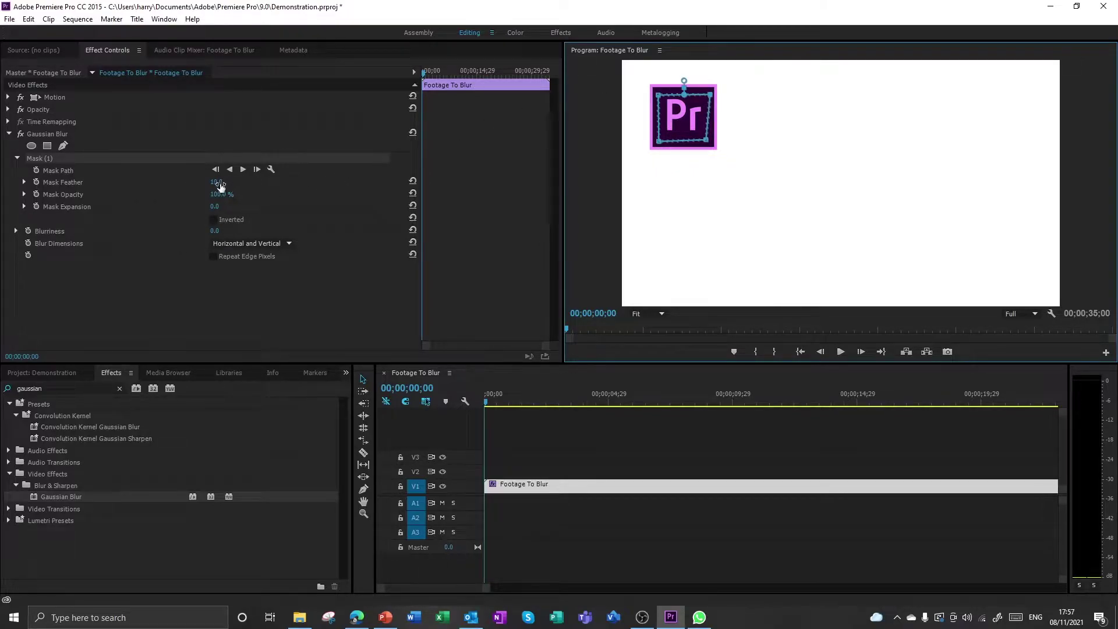
Set the mask feather to 56 and the Gaussian Blur's blurriness to 71
{"action": "left_click_drag", "start_coordinate": [217, 186], "coordinate": [218, 186]}
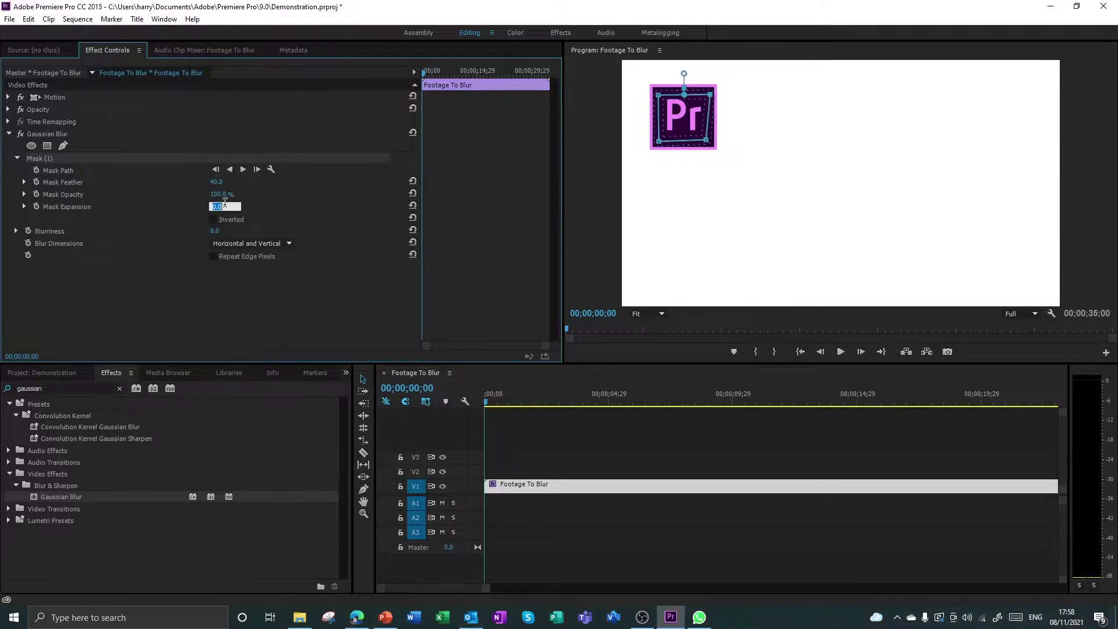
{"action": "left_click", "coordinate": [248, 220]}
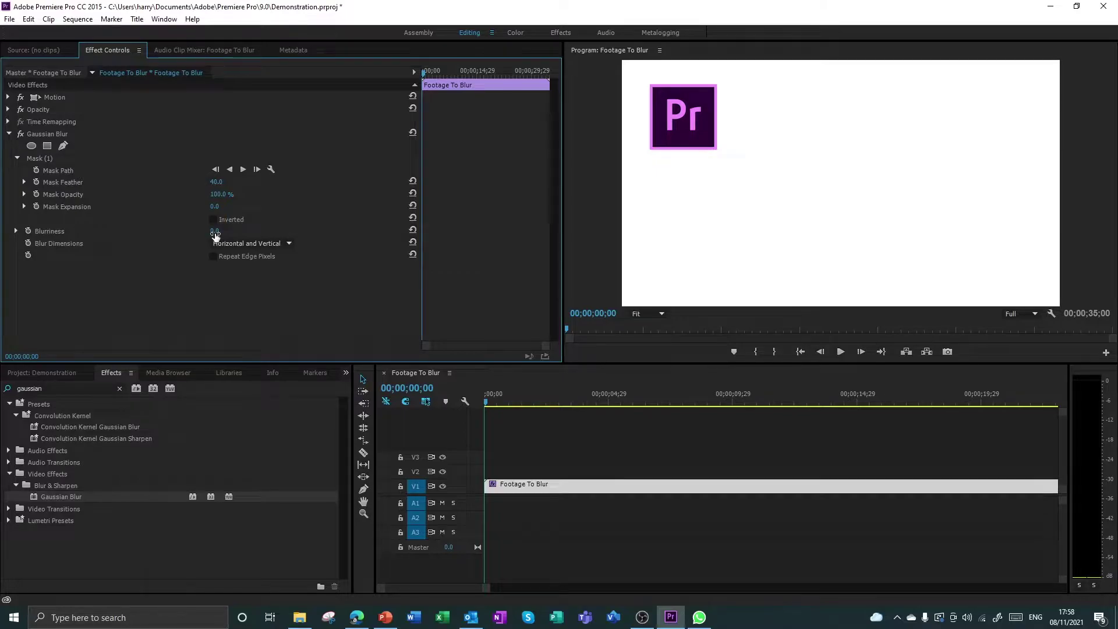
{"action": "left_click_drag", "start_coordinate": [246, 232], "coordinate": [277, 231]}
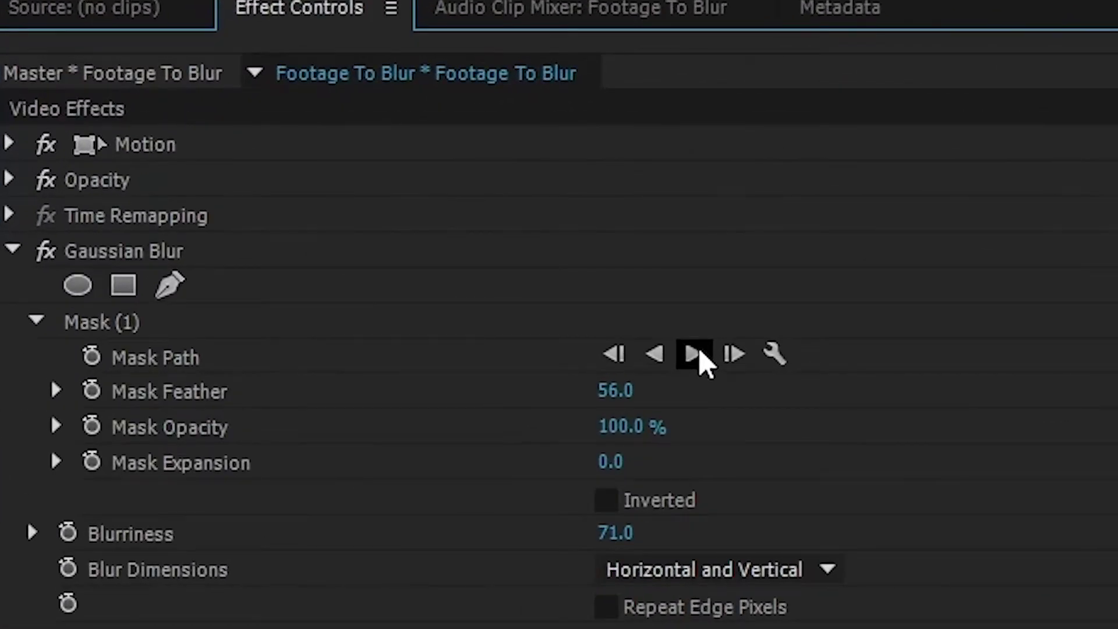
Track the blur mask forward to the end of the clip, inspect its path keyframes, and return the playhead to the start
{"action": "left_click", "coordinate": [243, 169]}
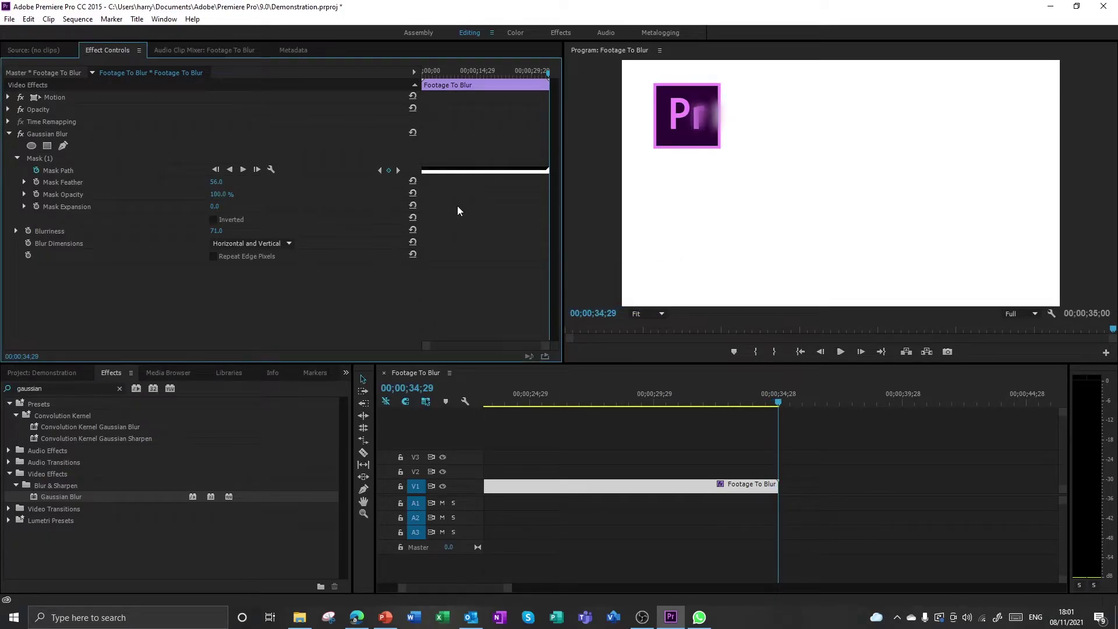
{"action": "left_click", "coordinate": [711, 116]}
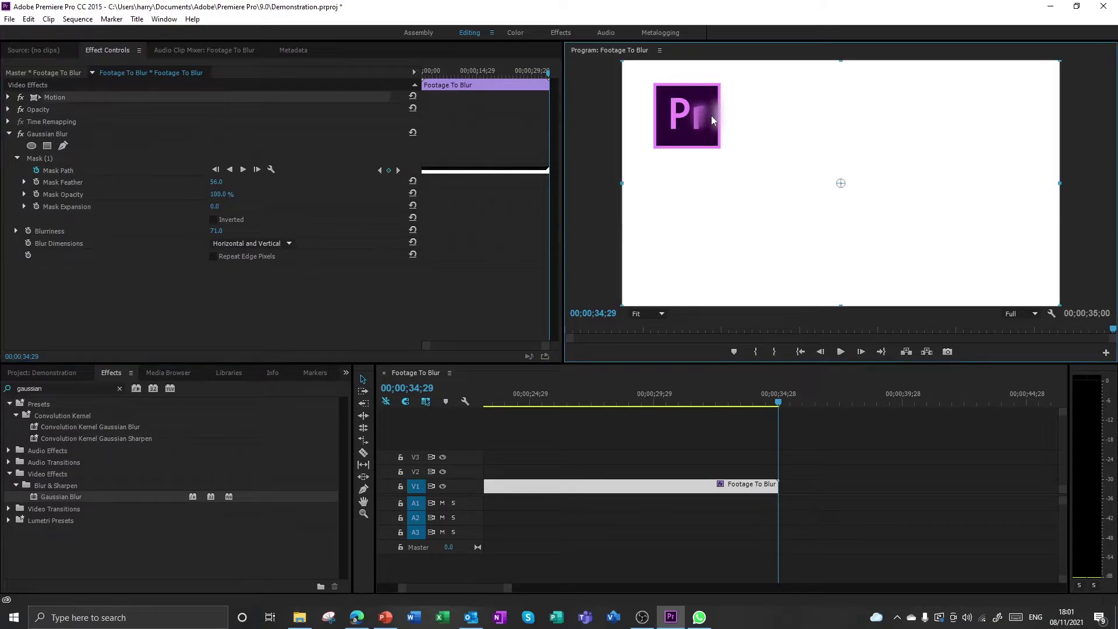
{"action": "left_click", "coordinate": [602, 142]}
{"action": "left_click", "coordinate": [712, 110]}
{"action": "left_click", "coordinate": [606, 173]}
{"action": "left_click", "coordinate": [547, 348]}
{"action": "left_click_drag", "start_coordinate": [536, 348], "coordinate": [466, 346]}
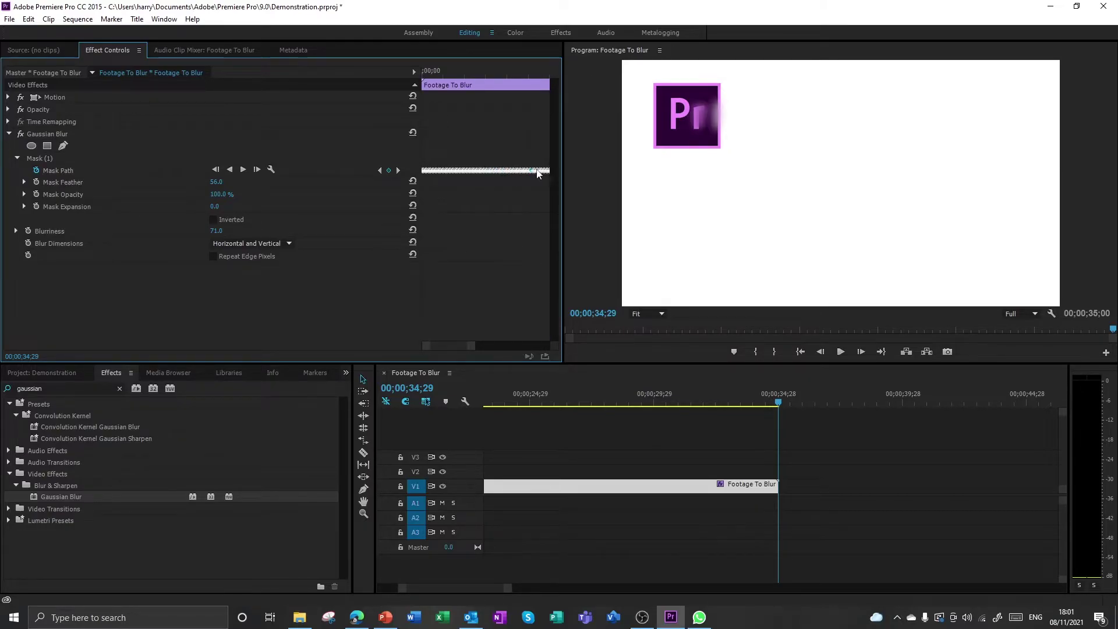
{"action": "left_click_drag", "start_coordinate": [515, 76], "coordinate": [391, 123]}
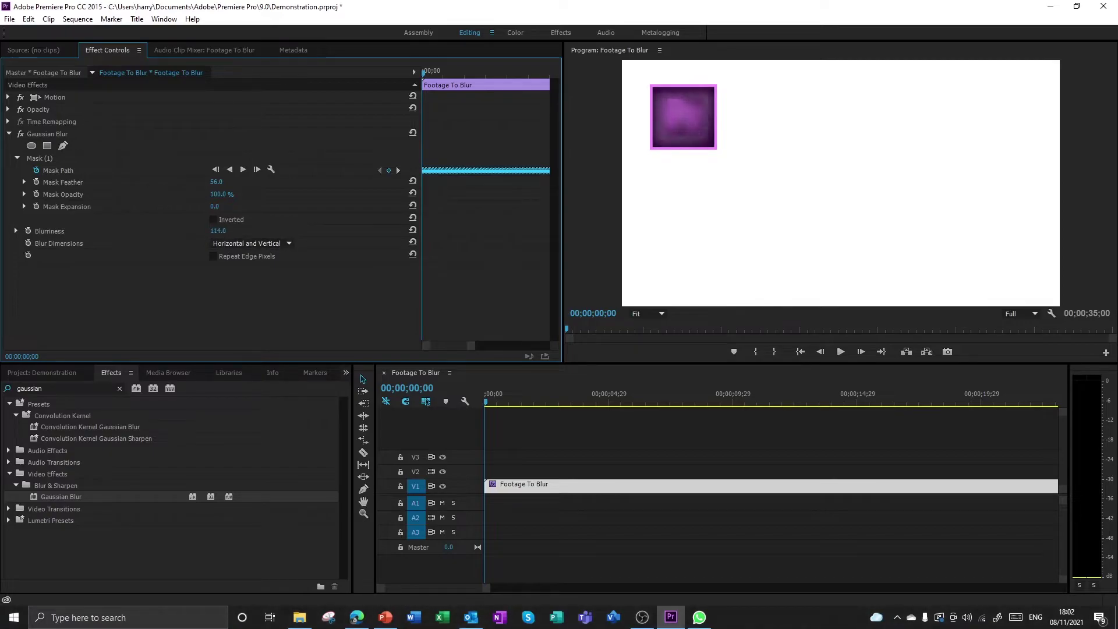
Play to 00;00;06;24, then move and reshape the blur mask to cover the Pr logo there
{"action": "key", "text": "space"}
{"action": "key", "text": "space"}
{"action": "left_click", "coordinate": [544, 171]}
{"action": "left_click", "coordinate": [799, 122]}
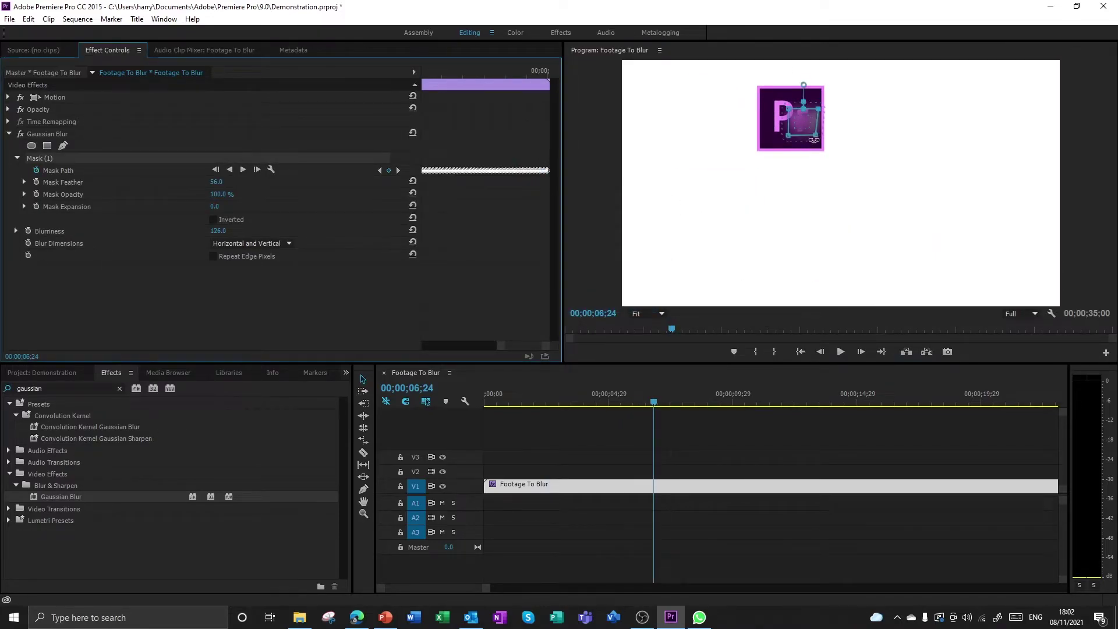
{"action": "left_click_drag", "start_coordinate": [798, 119], "coordinate": [786, 108]}
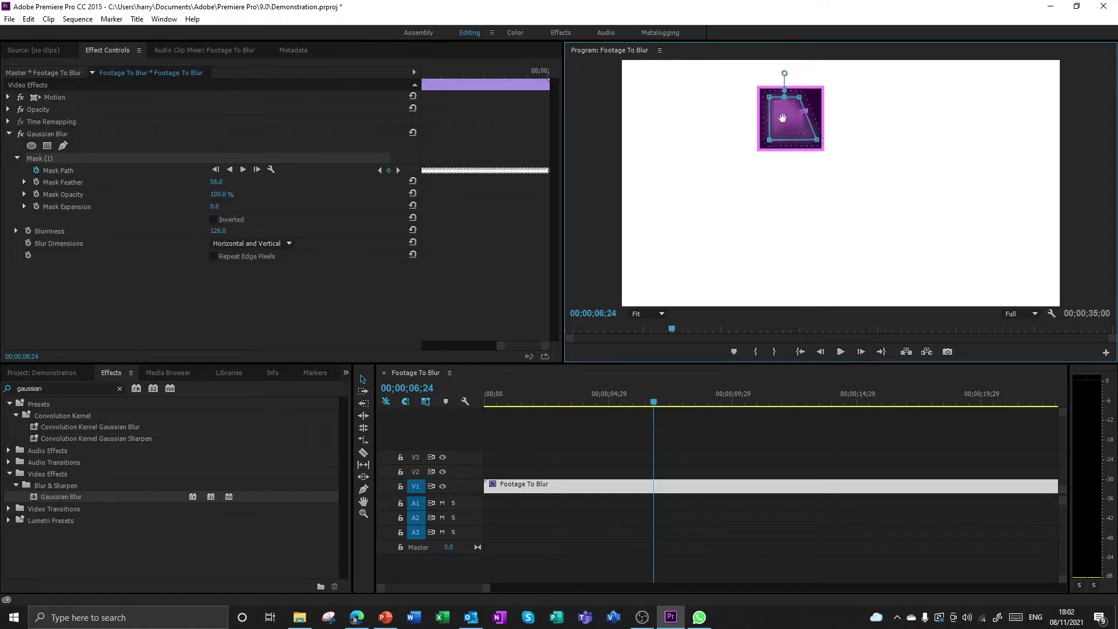
{"action": "left_click_drag", "start_coordinate": [800, 97], "coordinate": [812, 97]}
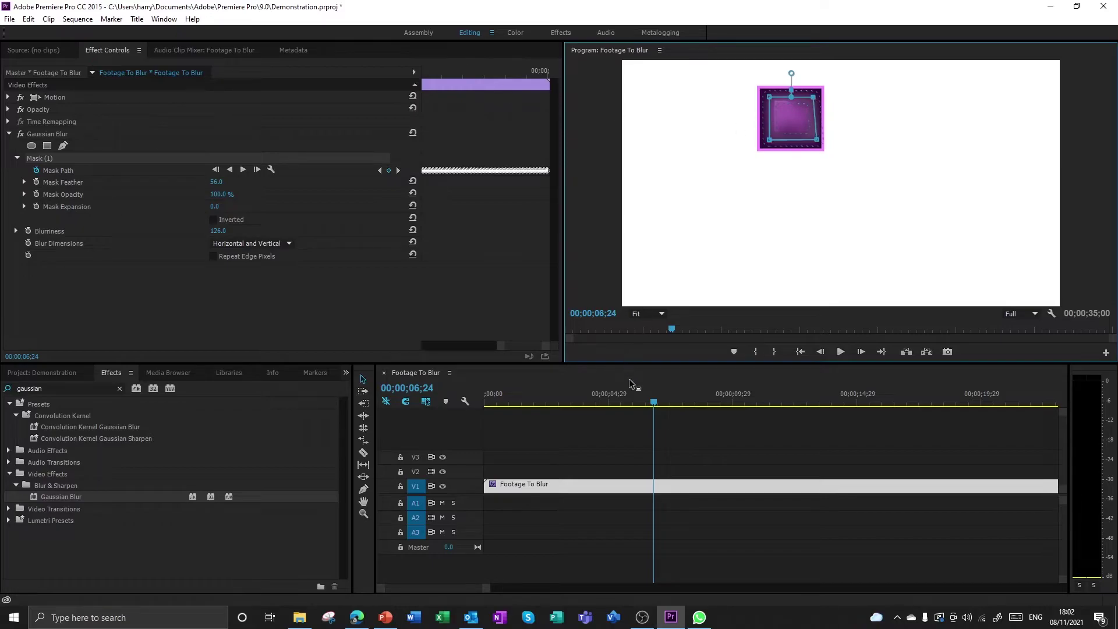
Scrub through the tracked blur, return to the start, and delete all of the Mask Path keyframes
{"action": "left_click_drag", "start_coordinate": [655, 406], "coordinate": [970, 393]}
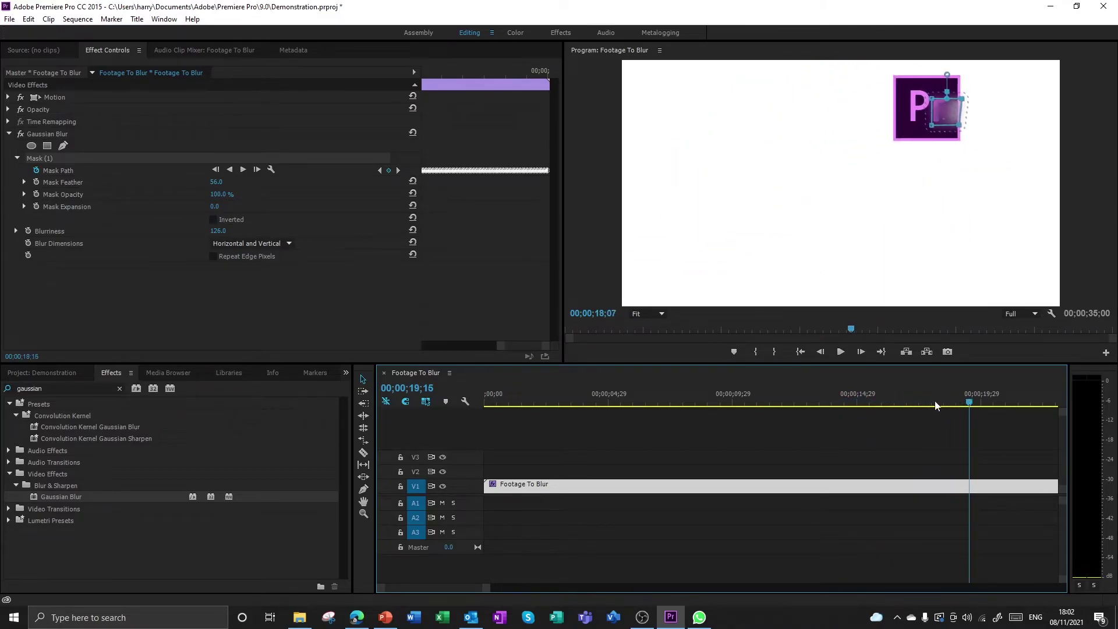
{"action": "left_click_drag", "start_coordinate": [823, 405], "coordinate": [371, 444]}
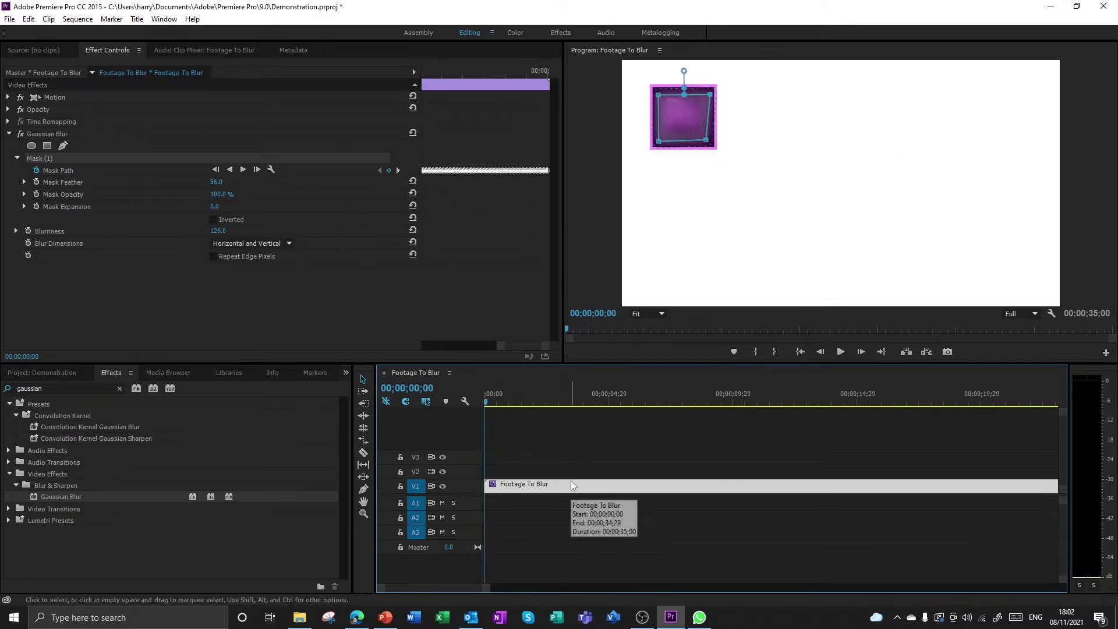
{"action": "left_click", "coordinate": [505, 227]}
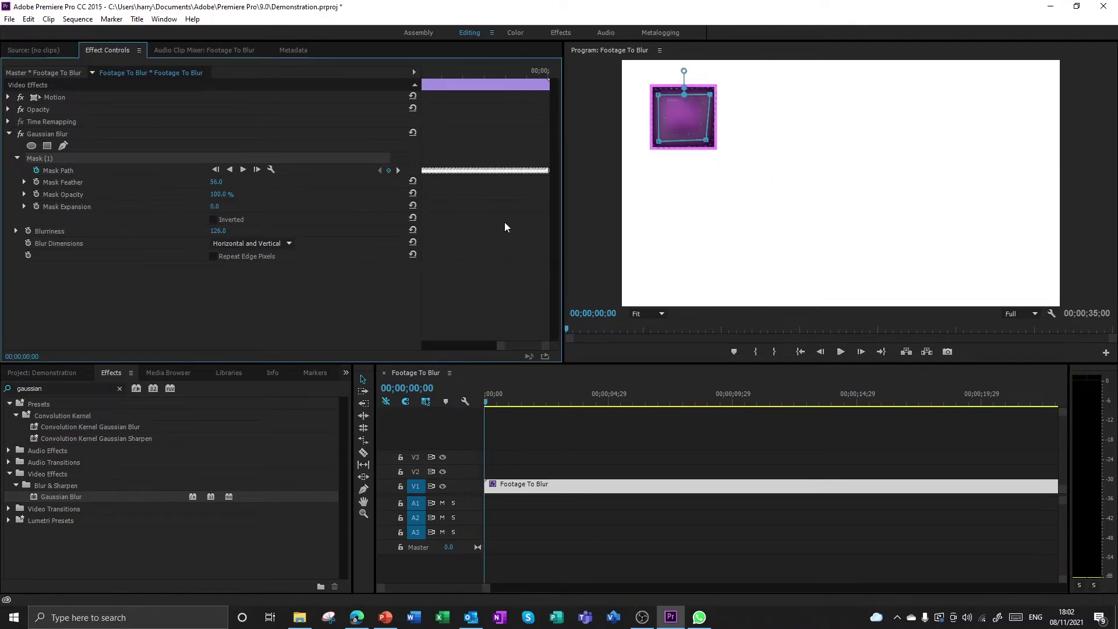
{"action": "key", "text": "ctrl+a"}
{"action": "key", "text": "Delete"}
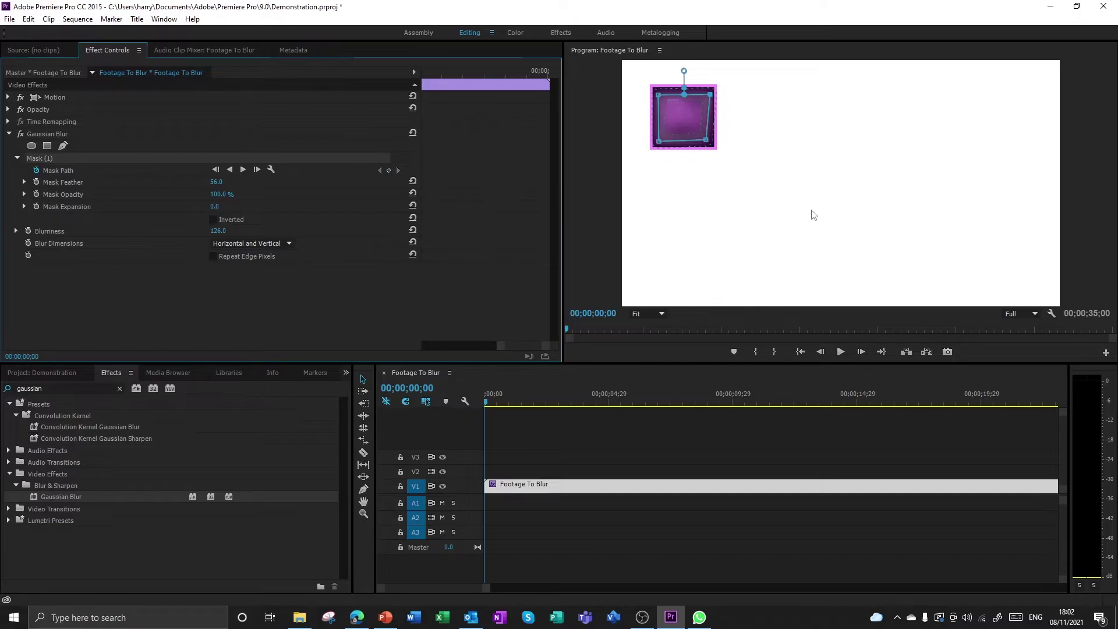
Cut the clip at about 00;00;02;14 and delete the part after the cut
{"action": "left_click_drag", "start_coordinate": [476, 586], "coordinate": [420, 588]}
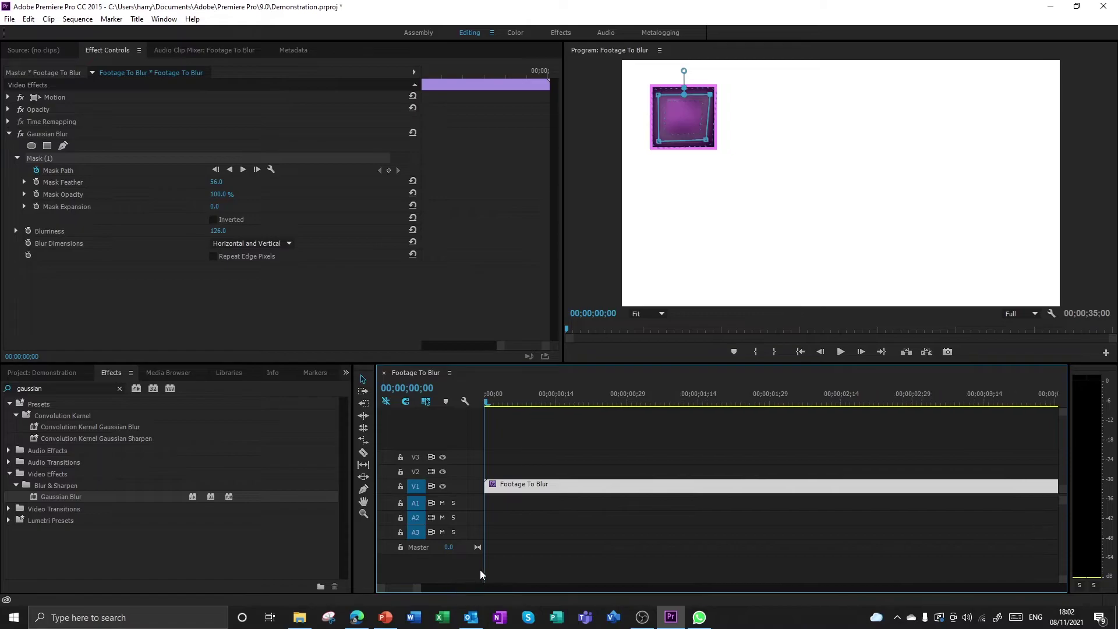
{"action": "left_click", "coordinate": [836, 488]}
{"action": "key", "text": "v"}
{"action": "left_click", "coordinate": [908, 488]}
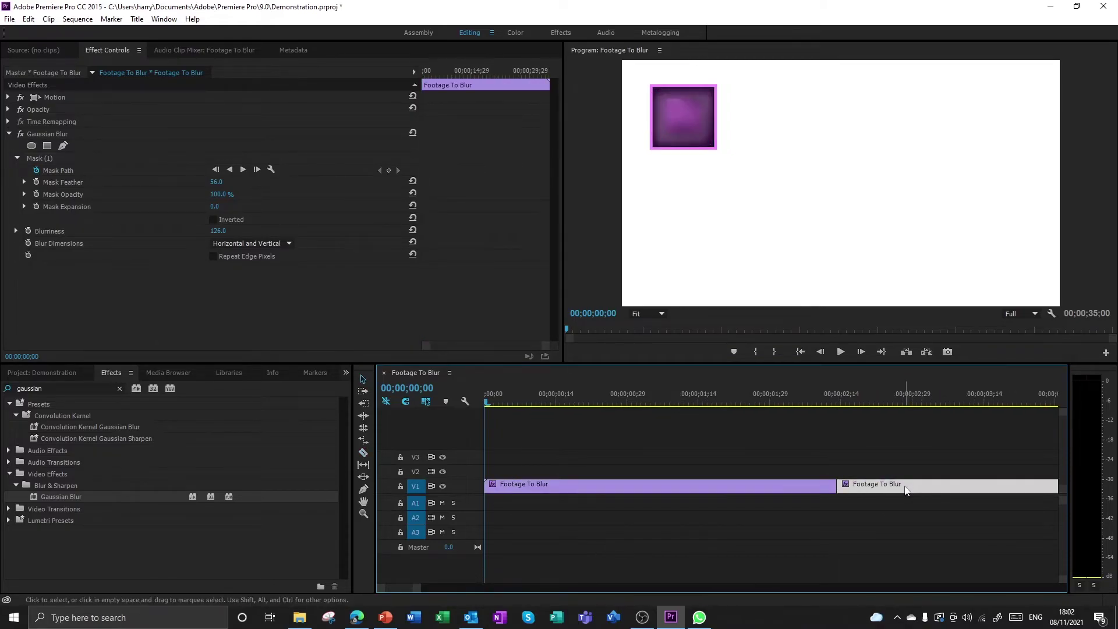
{"action": "key", "text": "Delete"}
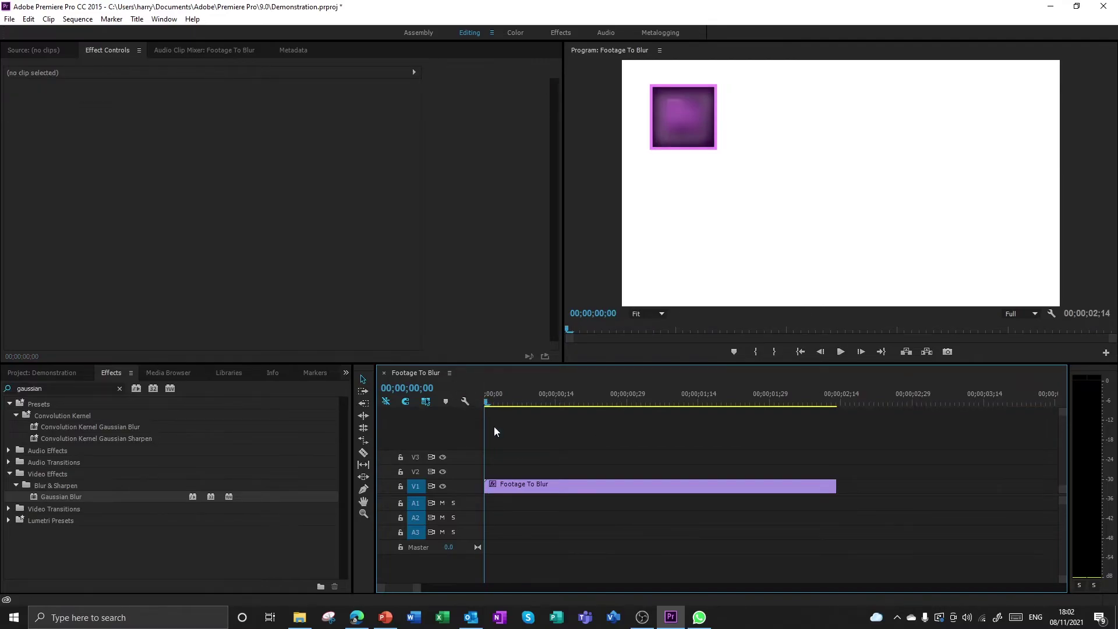
Advance the shortened clip to 00;00;01;00 and move the blur mask back over the Pr logo to keyframe its path
{"action": "left_click", "coordinate": [539, 488]}
{"action": "left_click", "coordinate": [52, 161]}
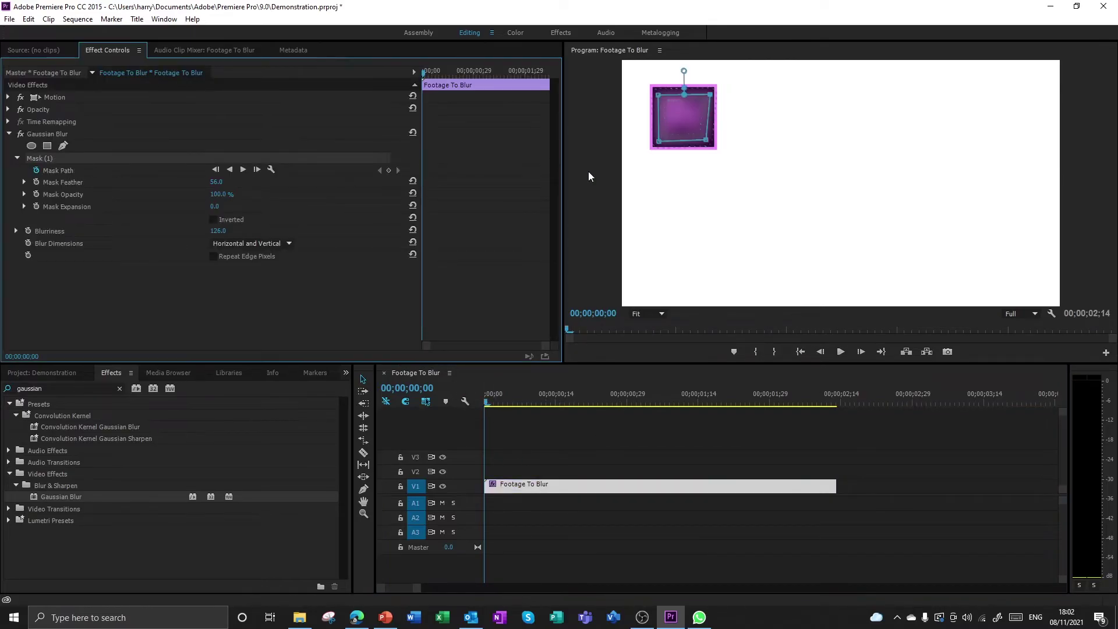
{"action": "left_click", "coordinate": [849, 354]}
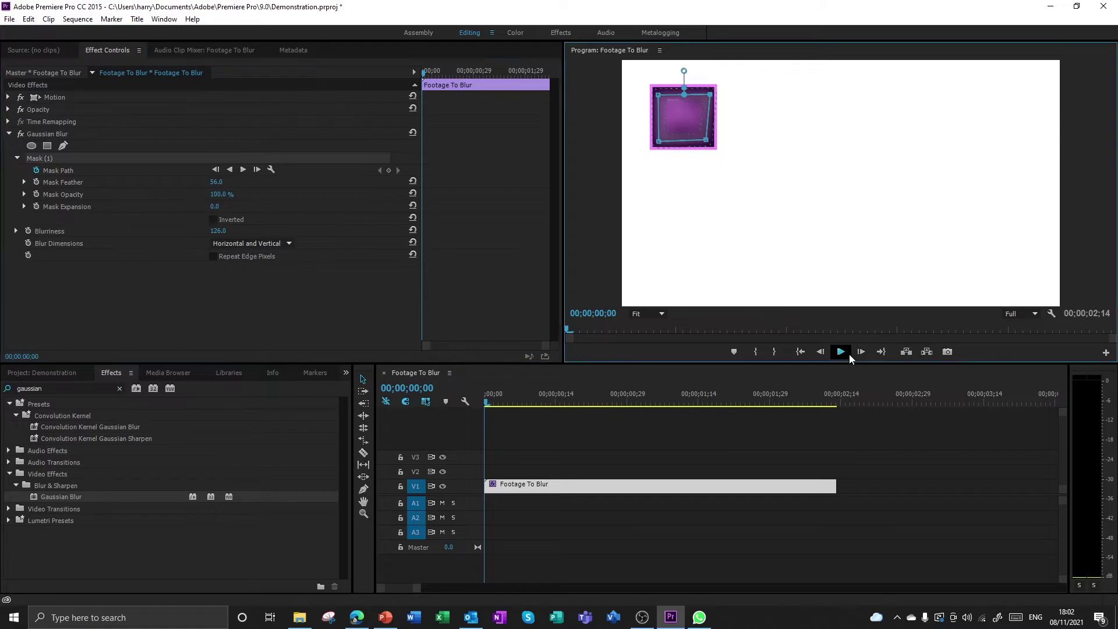
{"action": "left_click", "coordinate": [849, 354]}
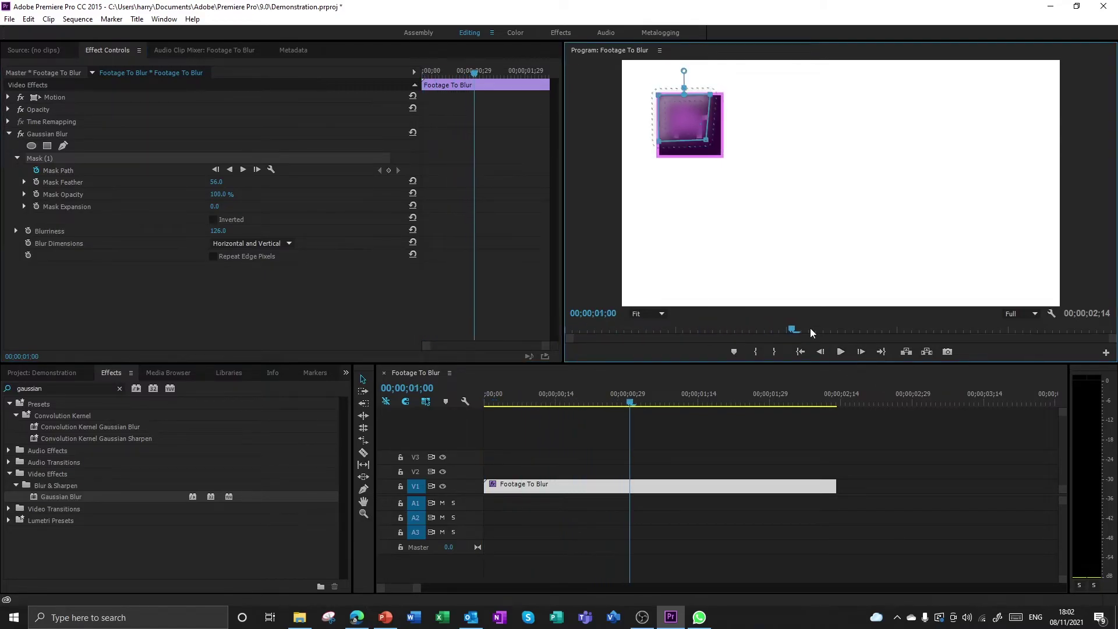
{"action": "left_click_drag", "start_coordinate": [701, 125], "coordinate": [706, 130]}
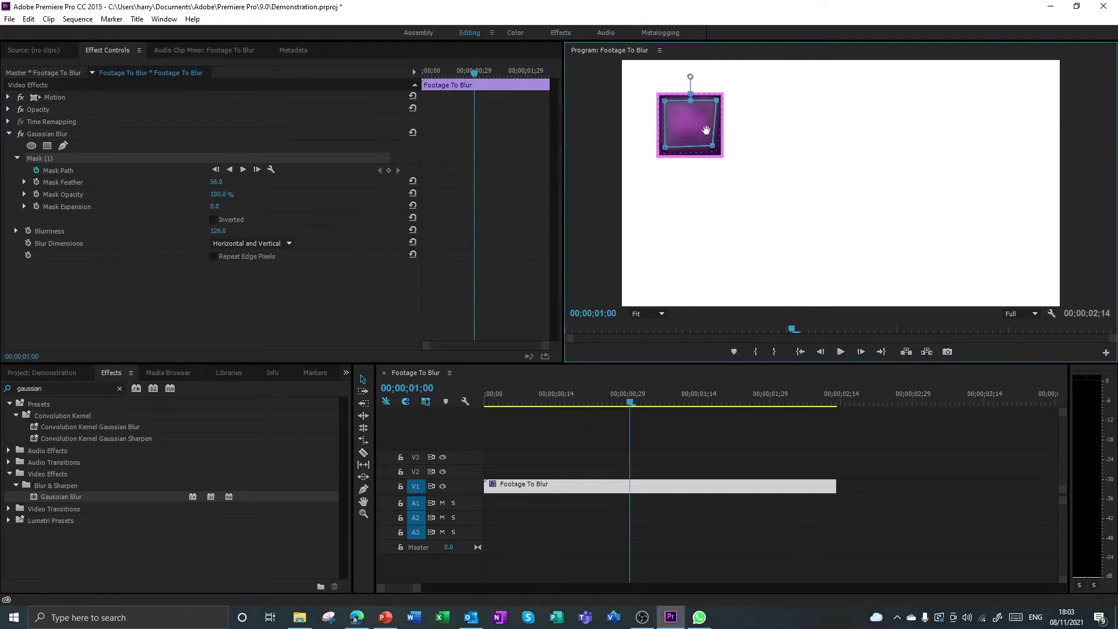
Keep advancing the clip and repositioning the blur mask over the logo, keyframing its path at points including 00;00;01;18 and 00;00;02;09
{"action": "left_click", "coordinate": [840, 353]}
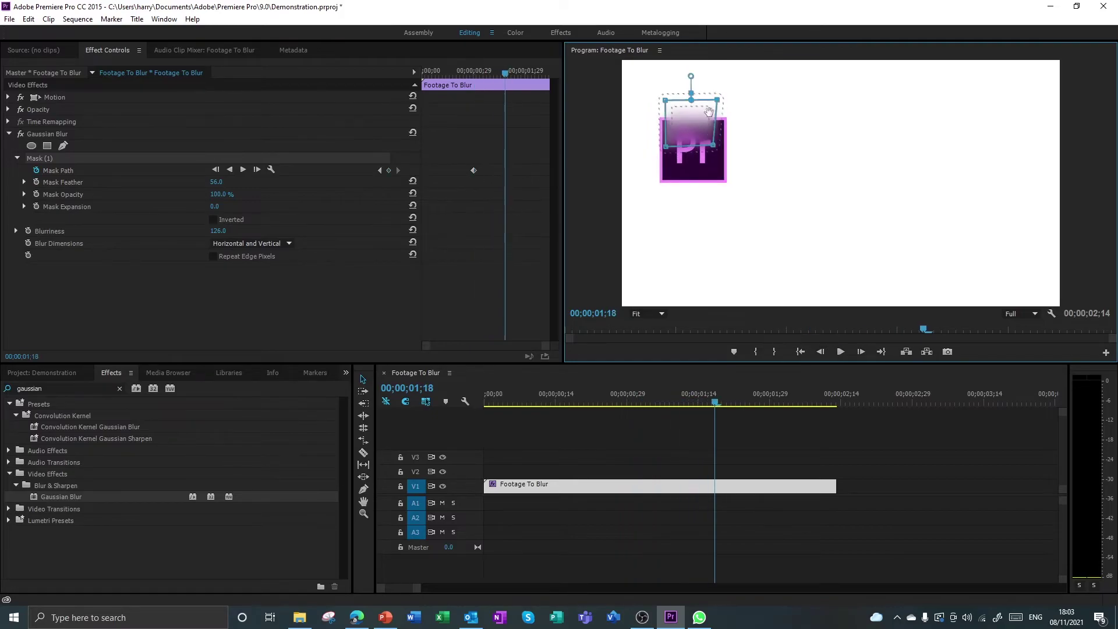
{"action": "left_click_drag", "start_coordinate": [700, 123], "coordinate": [676, 201]}
{"action": "left_click", "coordinate": [840, 351]}
{"action": "left_click", "coordinate": [840, 351]}
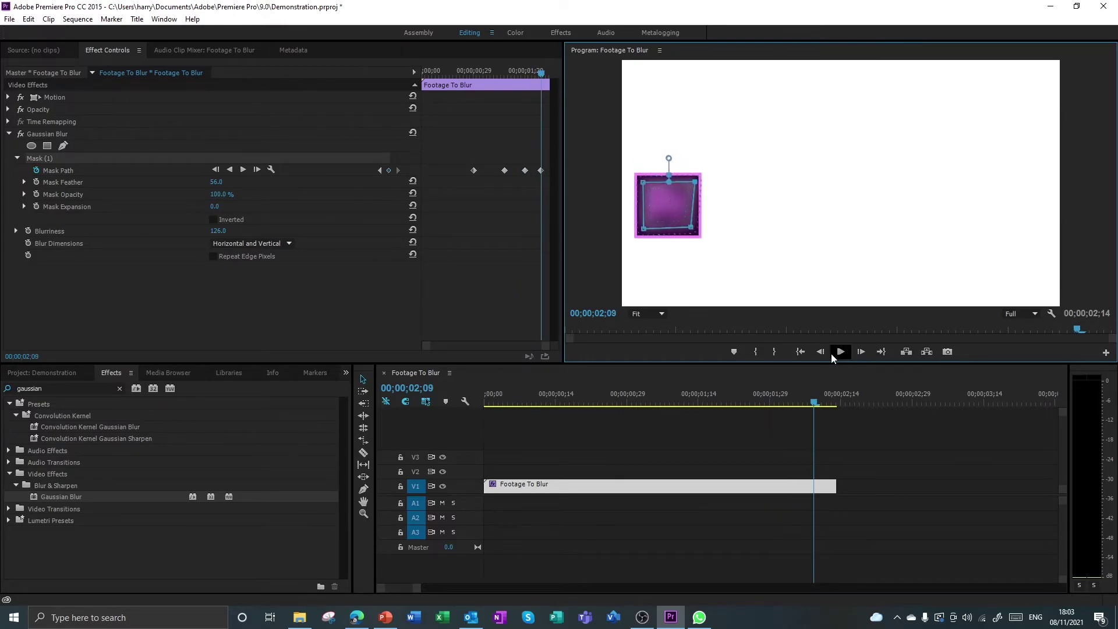
Play the clip from the start to check how the manually keyframed blur follows the logo
{"action": "left_click", "coordinate": [841, 352]}
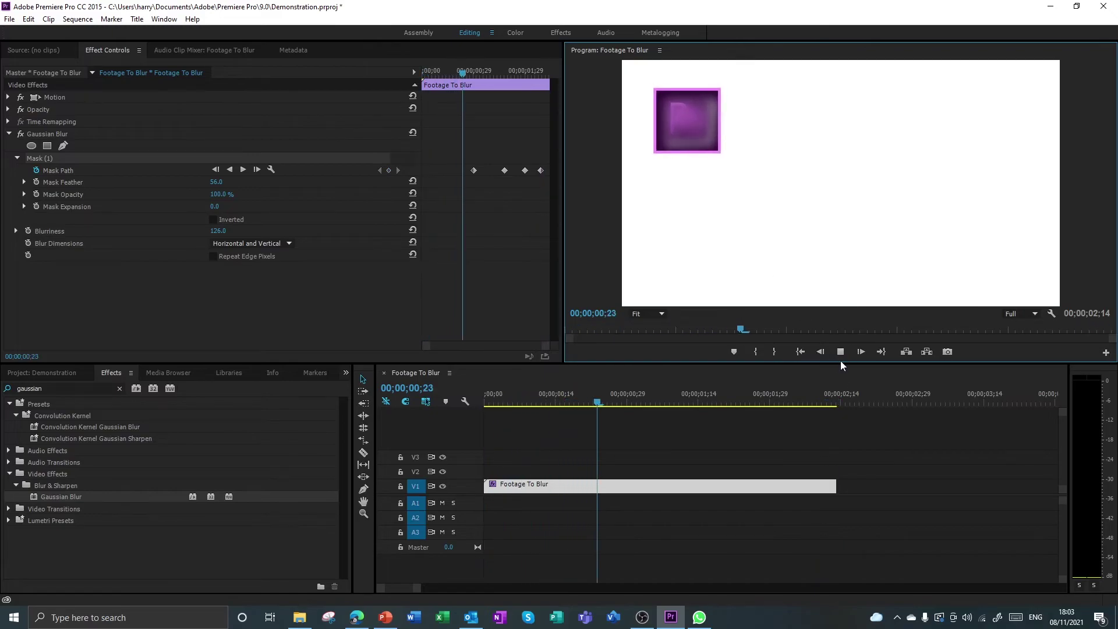
{"action": "left_click", "coordinate": [837, 353]}
{"action": "left_click_drag", "start_coordinate": [682, 402], "coordinate": [378, 411]}
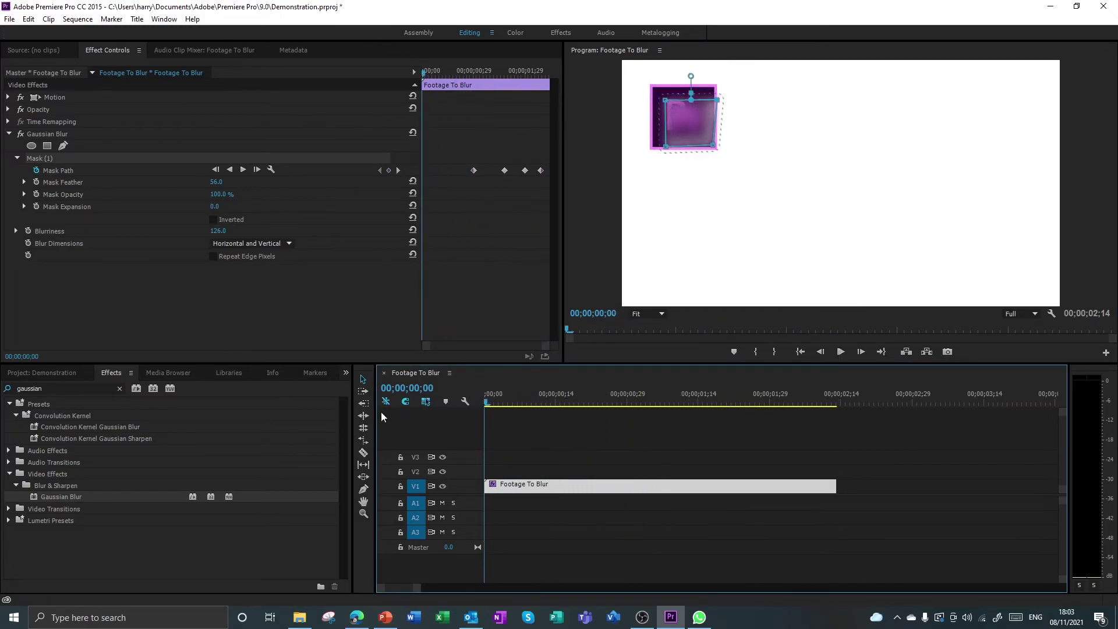
{"action": "key", "text": "space"}
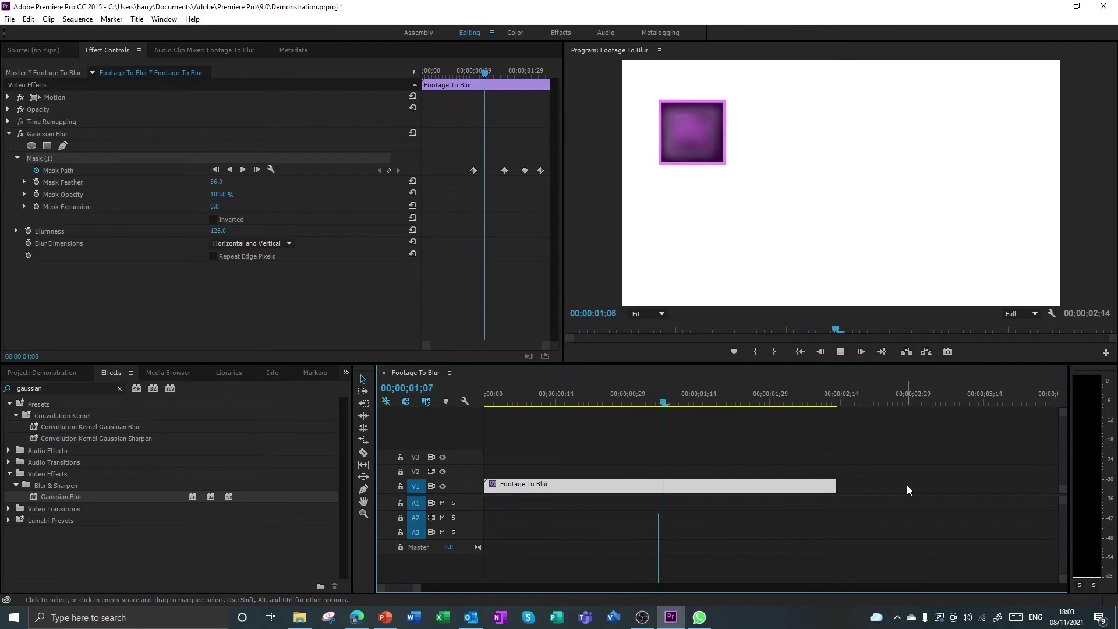